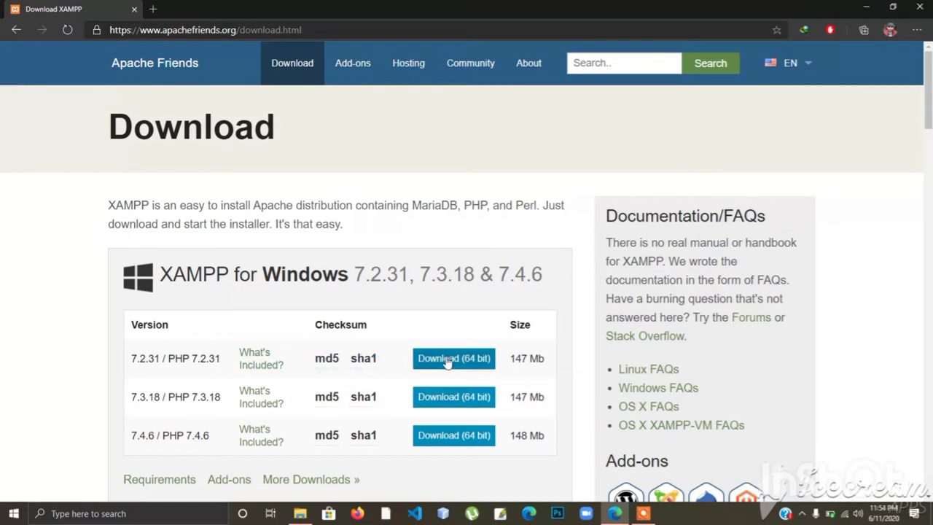
# Start the 64-bit download of XAMPP 7.2.31 for Windows, resuming the existing file, and dismiss the download window.
pyautogui.click(446, 360)
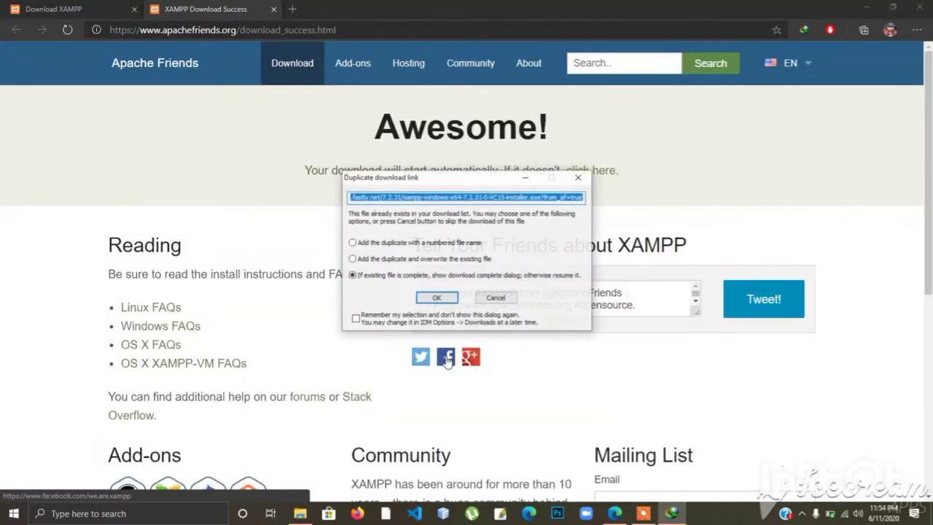
pyautogui.click(436, 298)
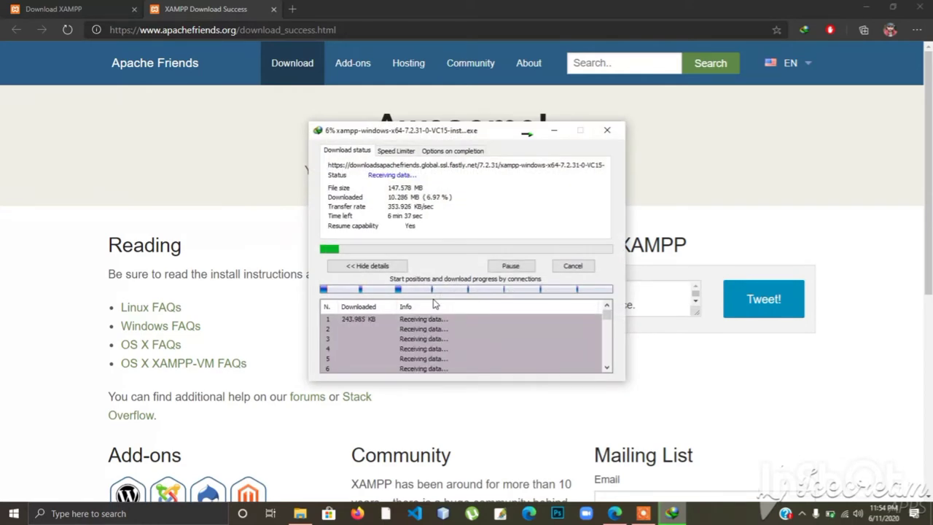
pyautogui.press('Escape')
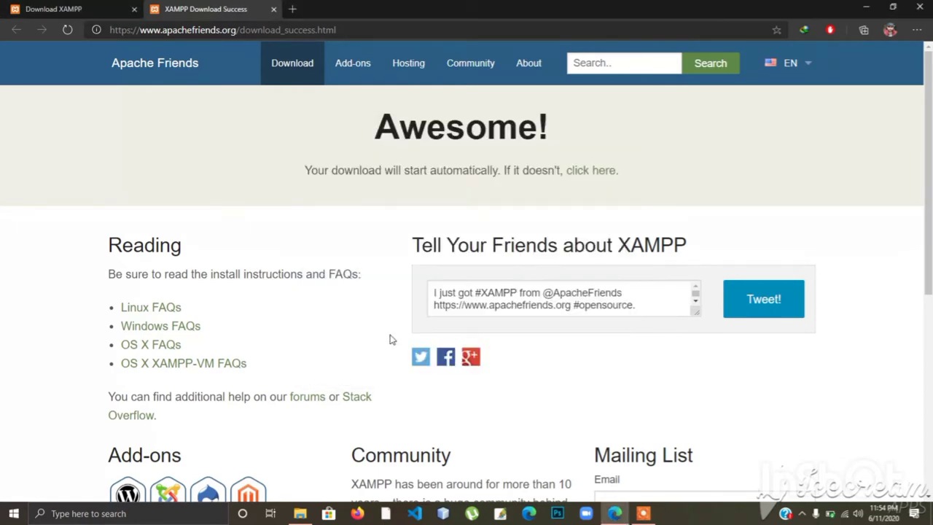
# Launch xampp-windows-x64-7.1.33-1-VC14-installer.exe from the Softwares folder in File Explorer and allow it to make changes to the device.
pyautogui.click(301, 513)
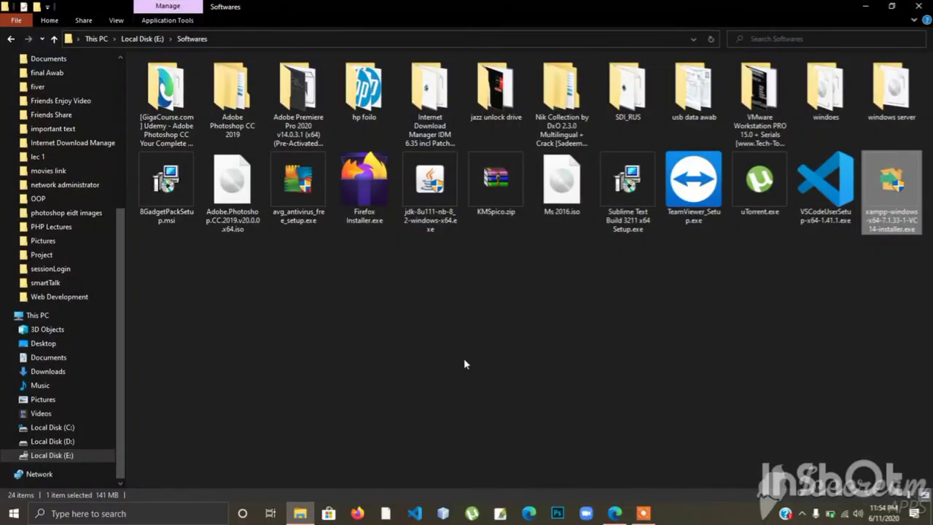
pyautogui.rightClick(866, 198)
pyautogui.click(802, 206)
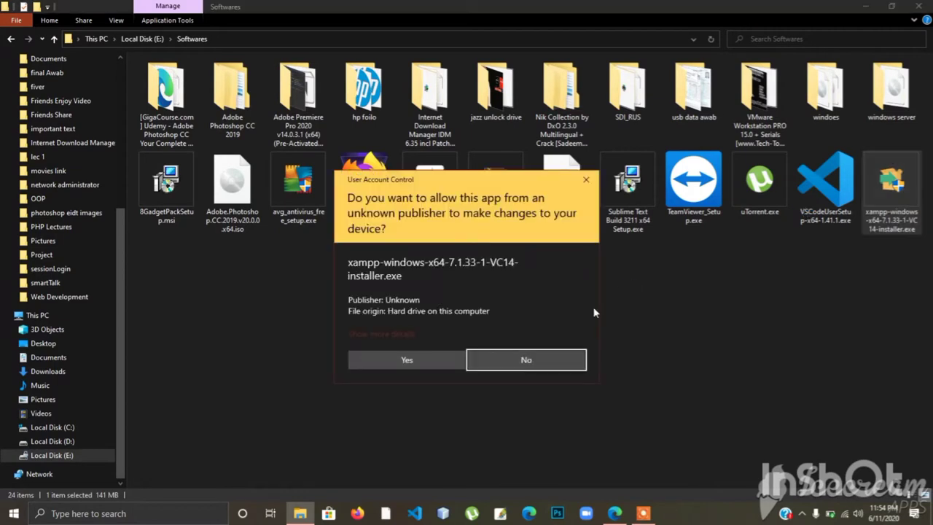
pyautogui.click(436, 357)
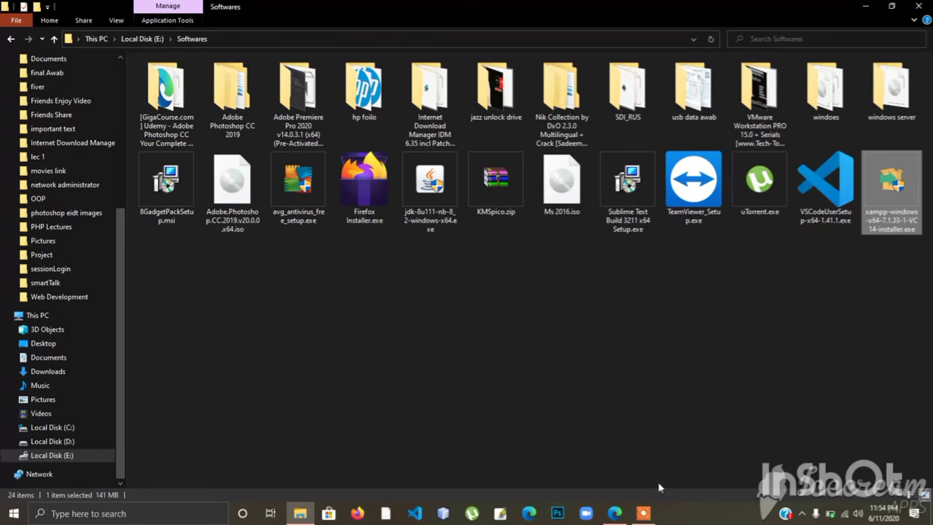
pyautogui.click(644, 514)
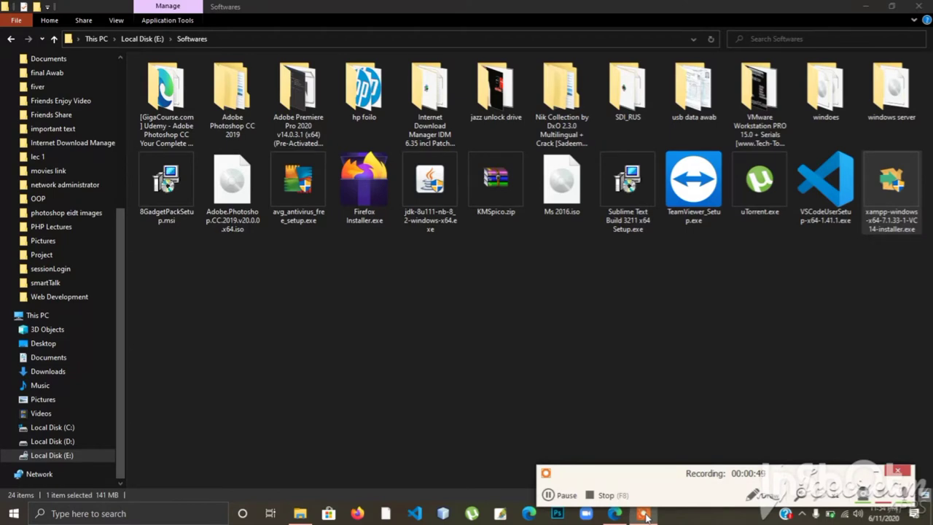
pyautogui.click(907, 498)
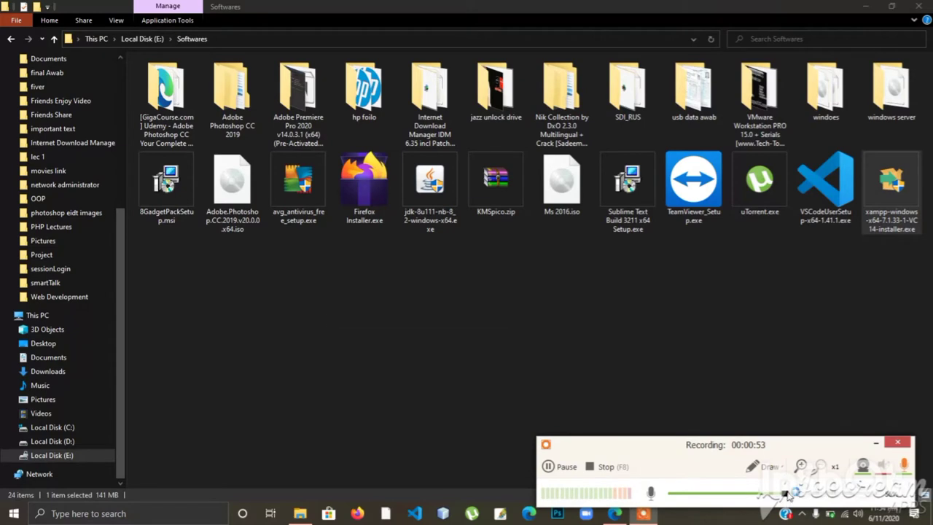
pyautogui.moveTo(786, 494); pyautogui.dragTo(643, 503)
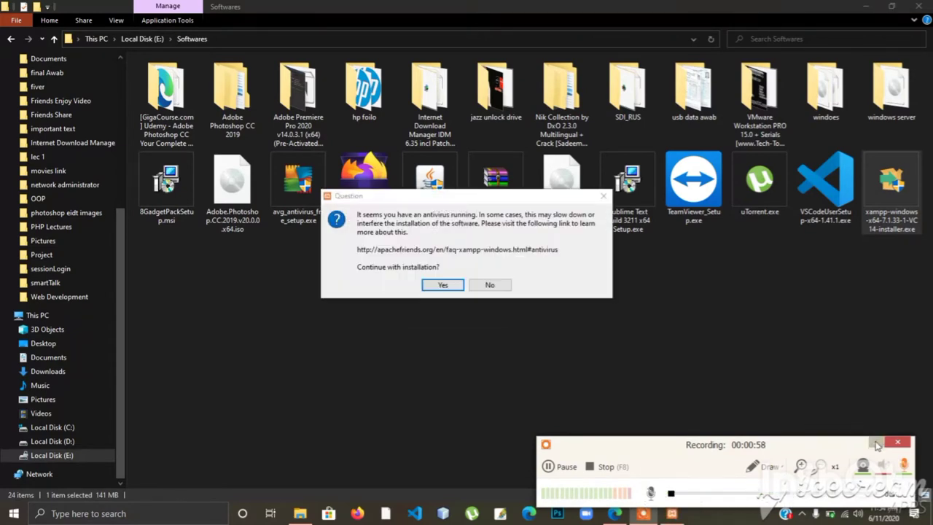
# Continue the XAMPP installation despite the running antivirus, and close the File Explorer and browser windows behind the setup wizard.
pyautogui.click(451, 284)
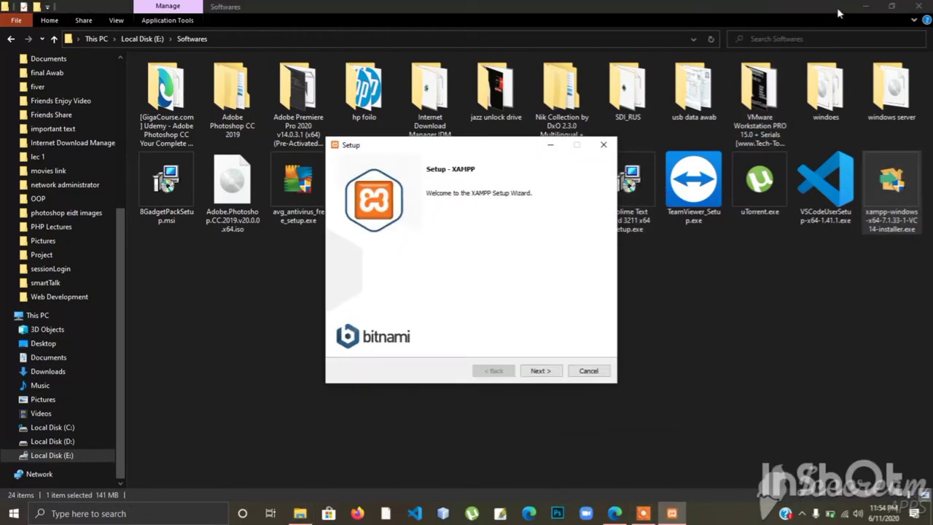
pyautogui.click(918, 6)
pyautogui.click(919, 7)
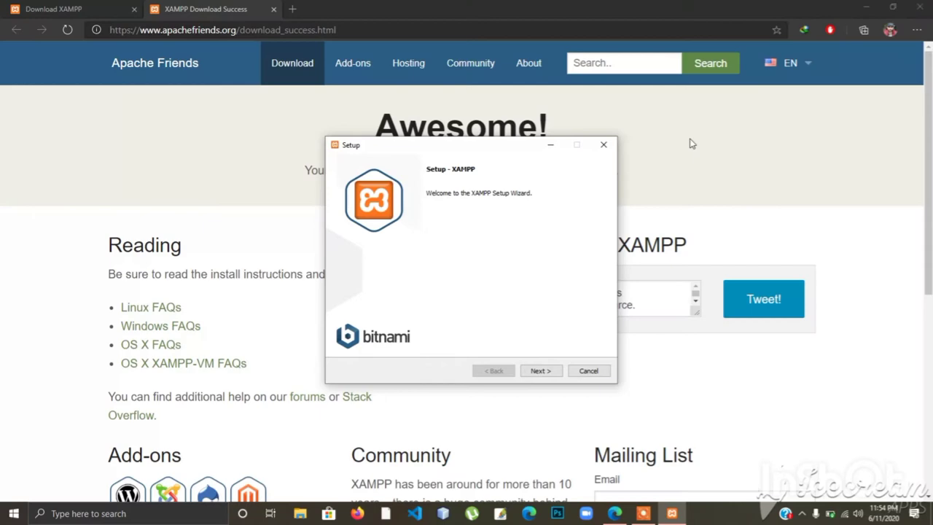
pyautogui.click(923, 6)
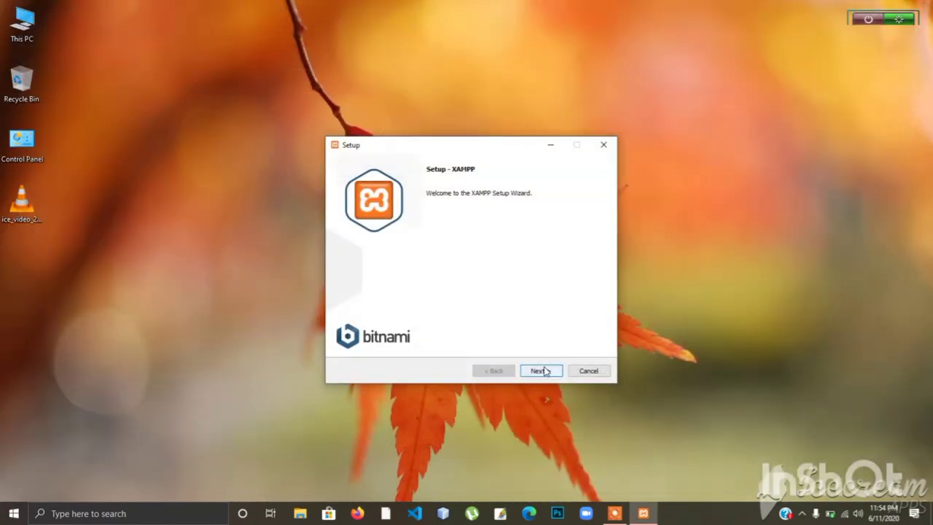
# Start installing XAMPP with all components and the default wizard options, and close the Bitnami web page.
pyautogui.click(542, 371)
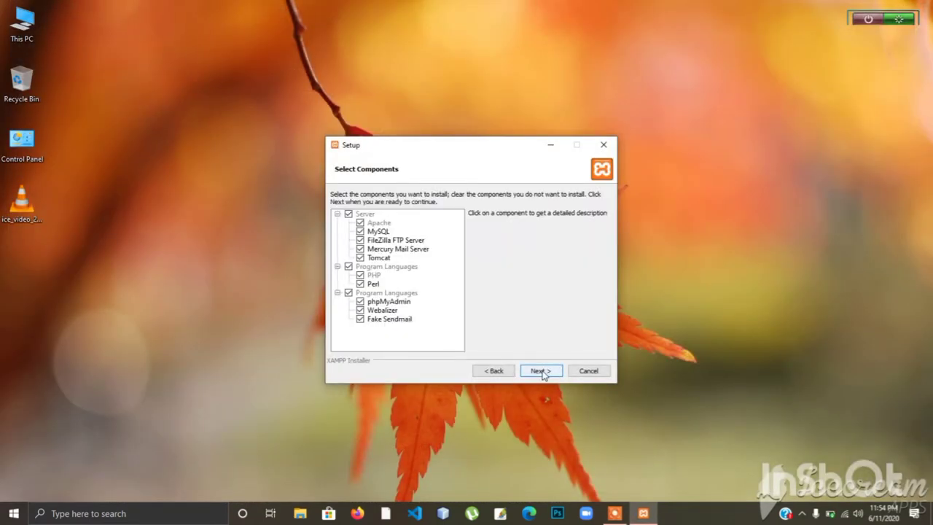
pyautogui.click(540, 371)
pyautogui.click(540, 371)
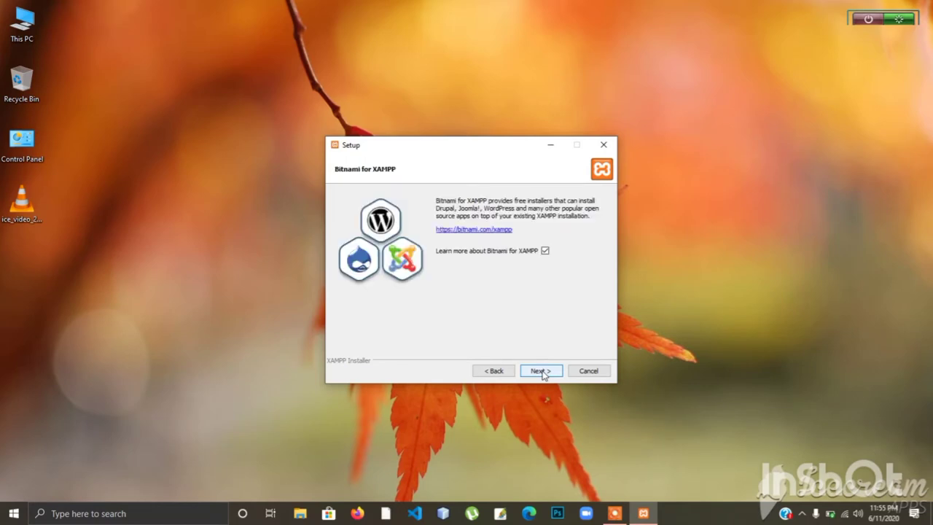
pyautogui.click(540, 371)
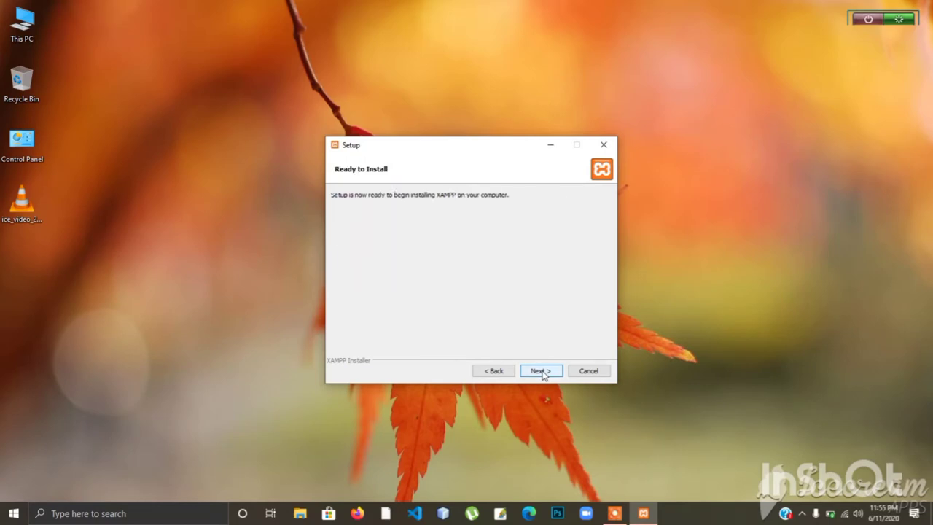
pyautogui.click(540, 371)
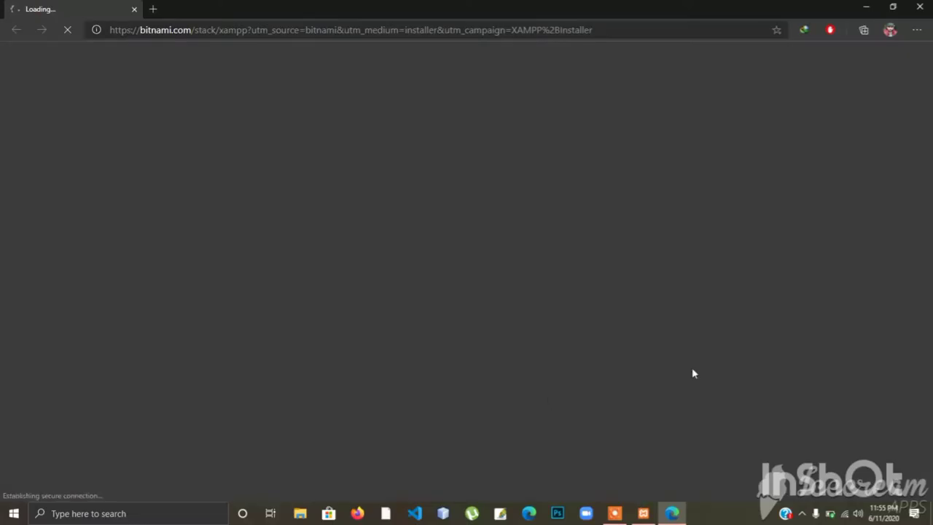
pyautogui.click(646, 516)
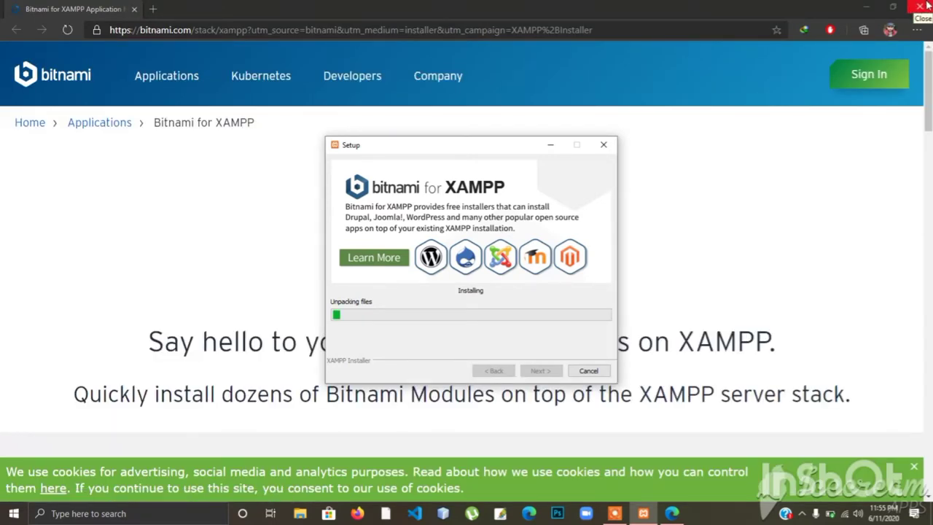
pyautogui.click(919, 7)
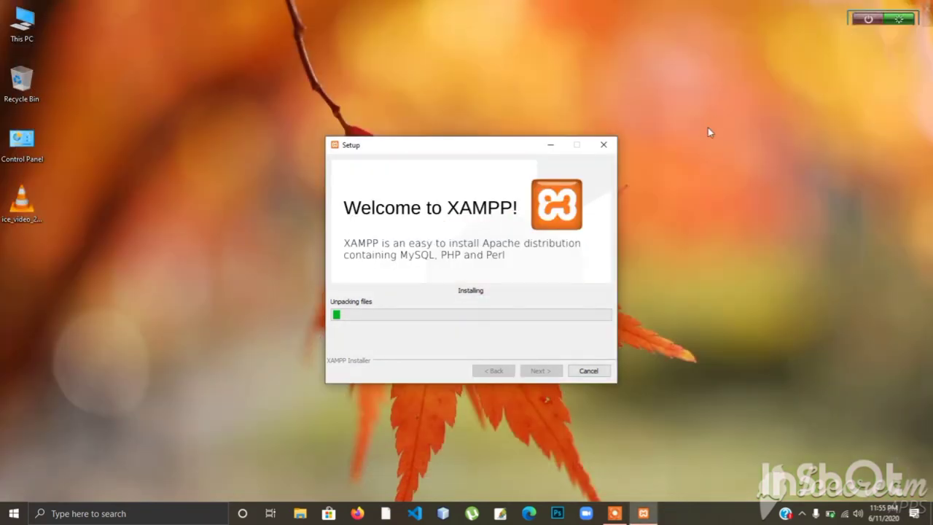
pyautogui.rightClick(708, 129)
pyautogui.click(726, 166)
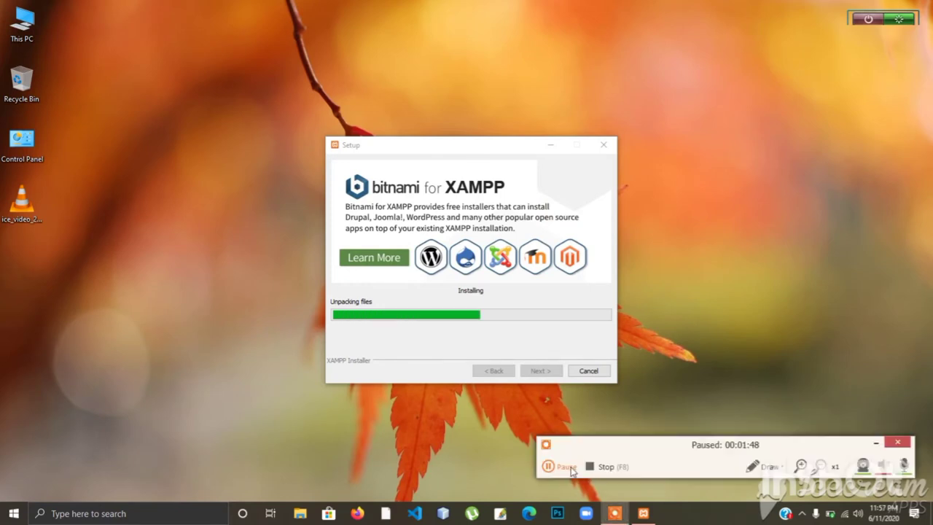
pyautogui.click(572, 470)
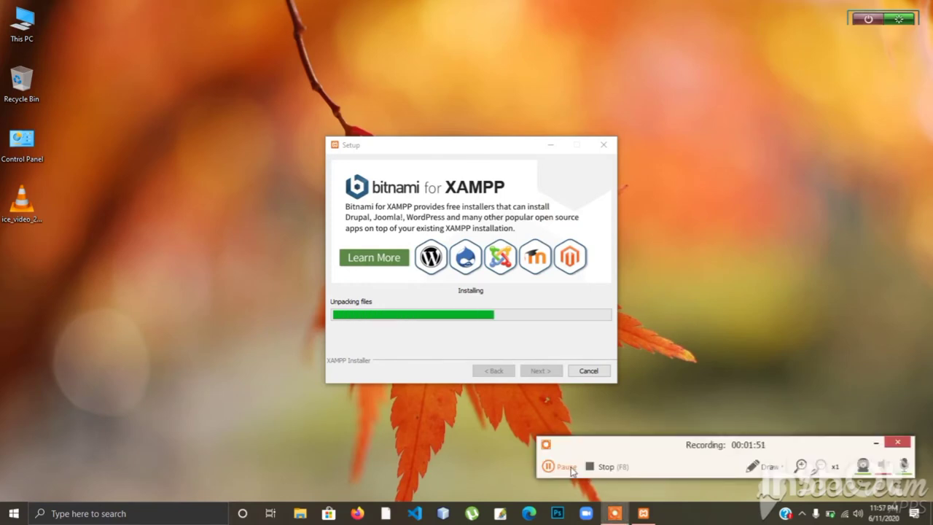
pyautogui.click(572, 470)
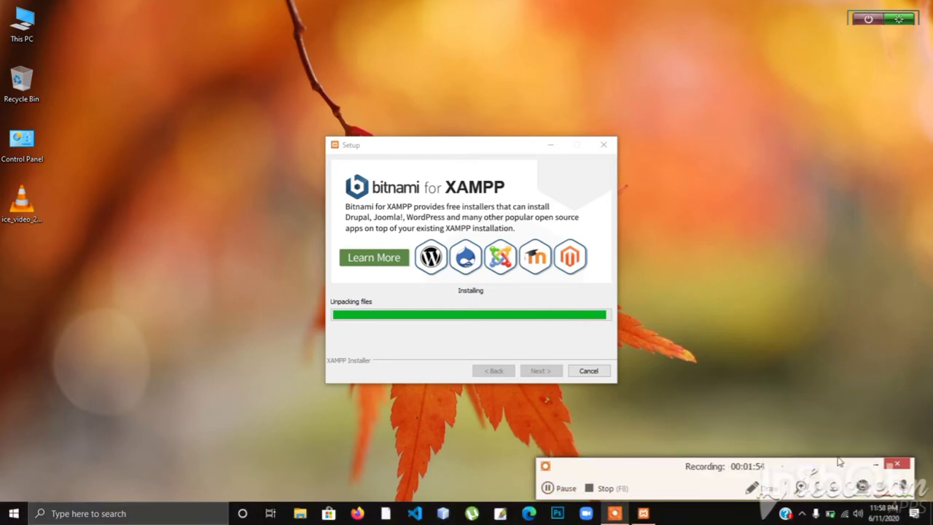
pyautogui.click(875, 464)
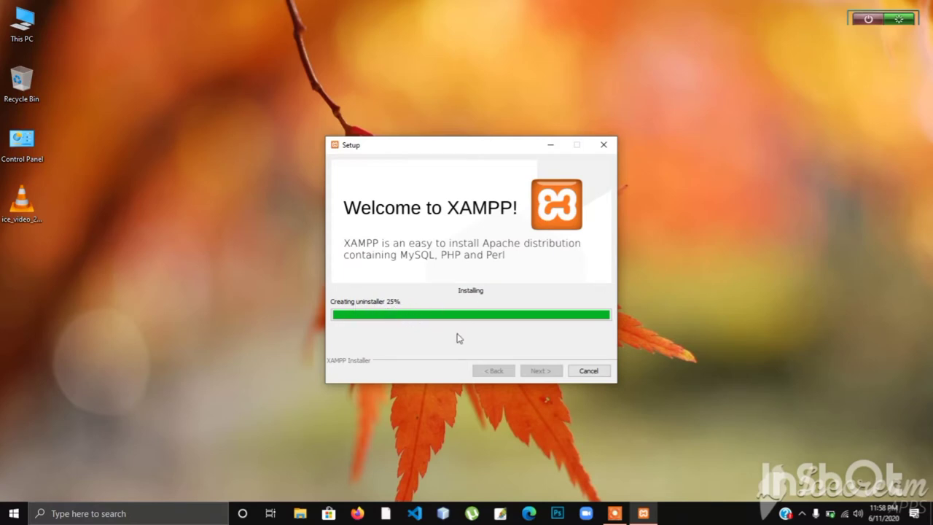
pyautogui.rightClick(631, 240)
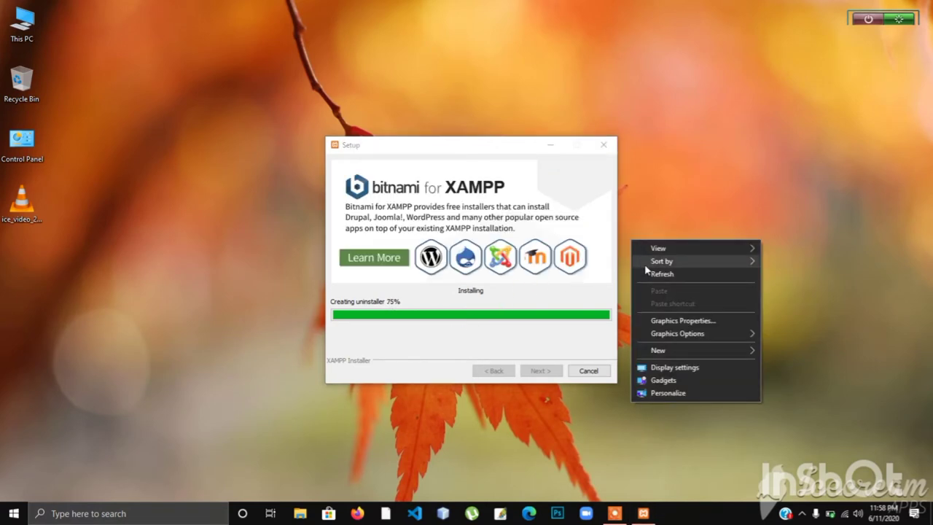
pyautogui.click(656, 274)
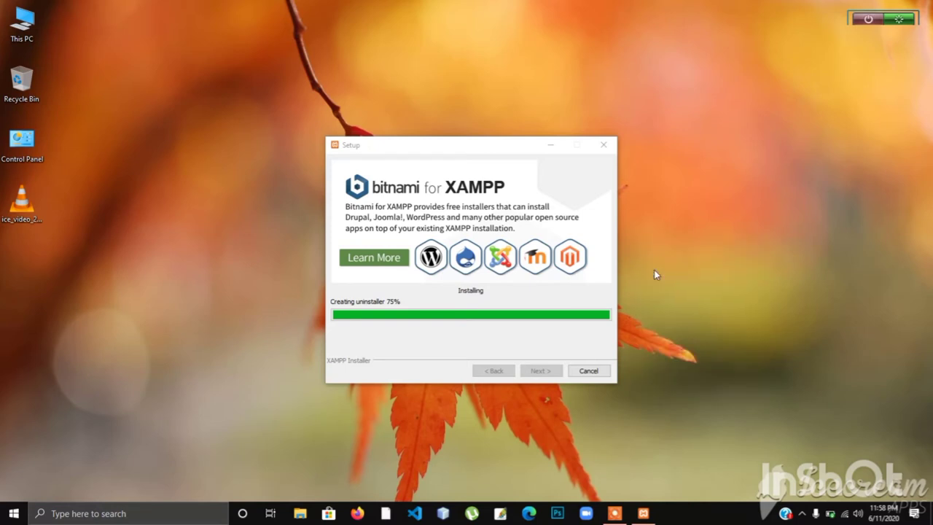
pyautogui.rightClick(654, 270)
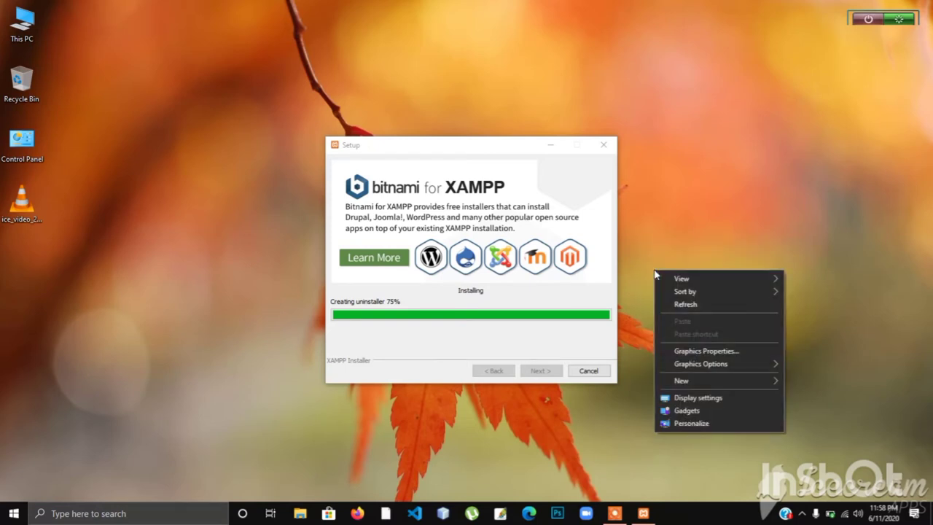
pyautogui.click(670, 306)
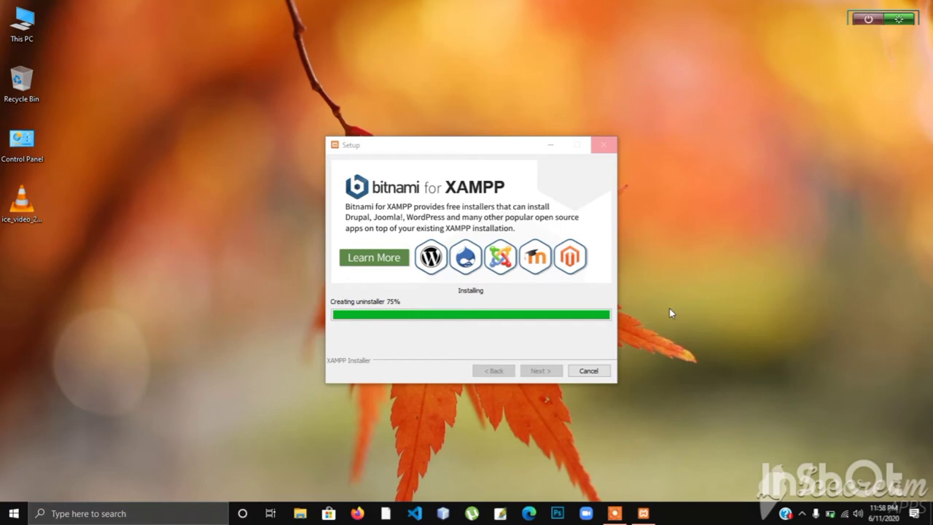
pyautogui.rightClick(669, 310)
pyautogui.click(688, 345)
pyautogui.moveTo(474, 150); pyautogui.dragTo(446, 120)
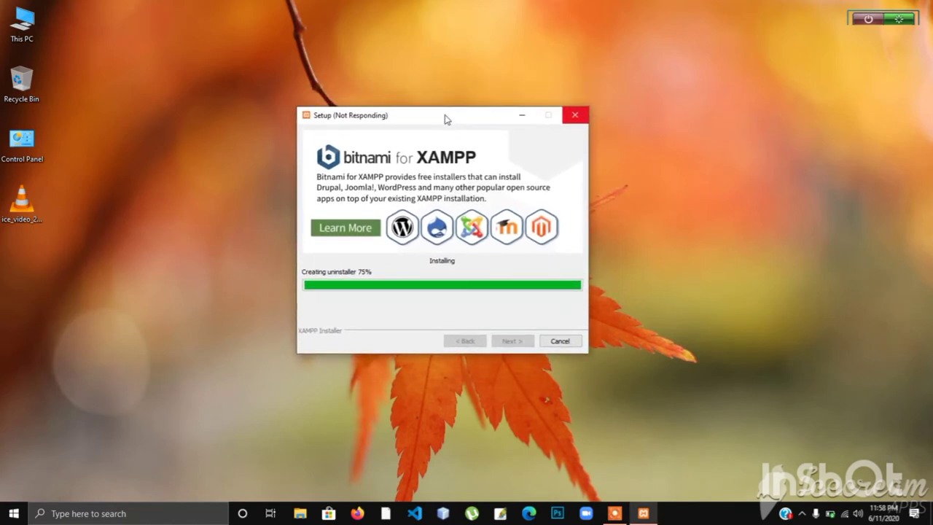
pyautogui.rightClick(637, 251)
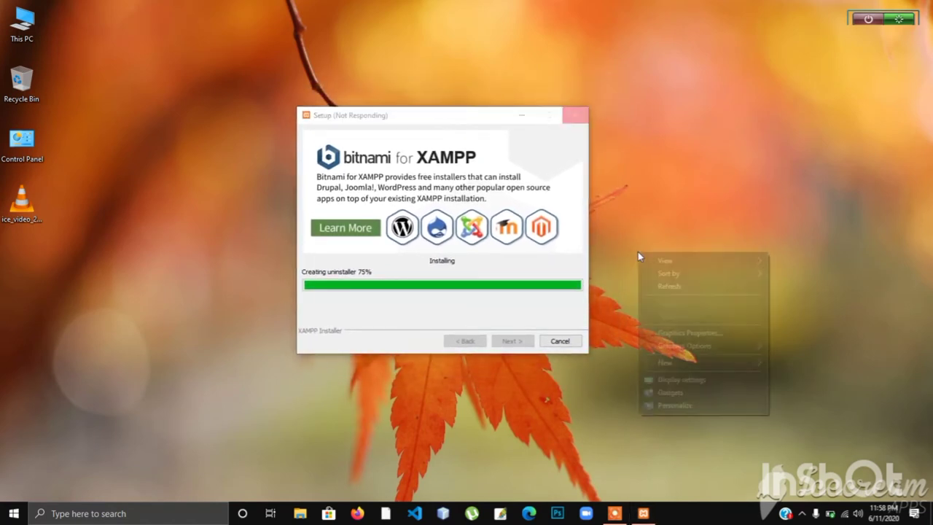
pyautogui.click(656, 287)
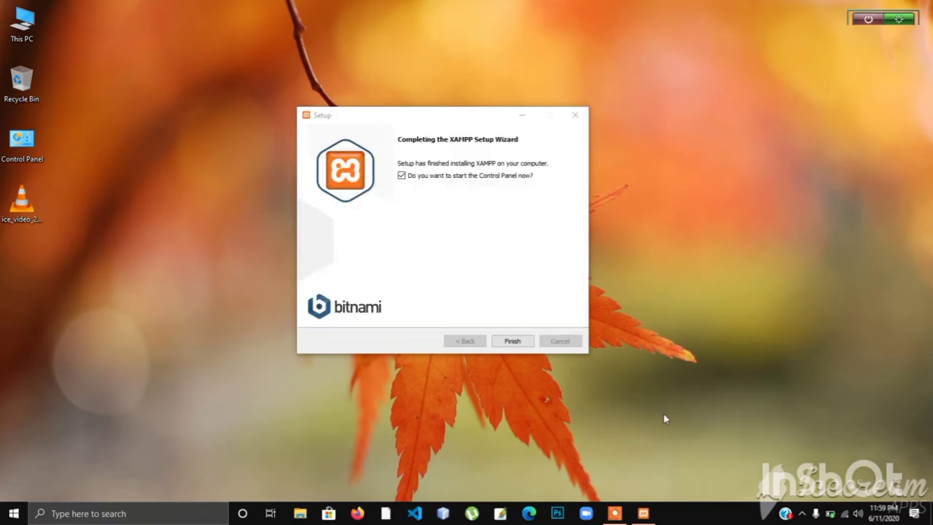
# Finish the setup wizard with the option to start the Control Panel enabled, and confirm the preselected language.
pyautogui.click(519, 342)
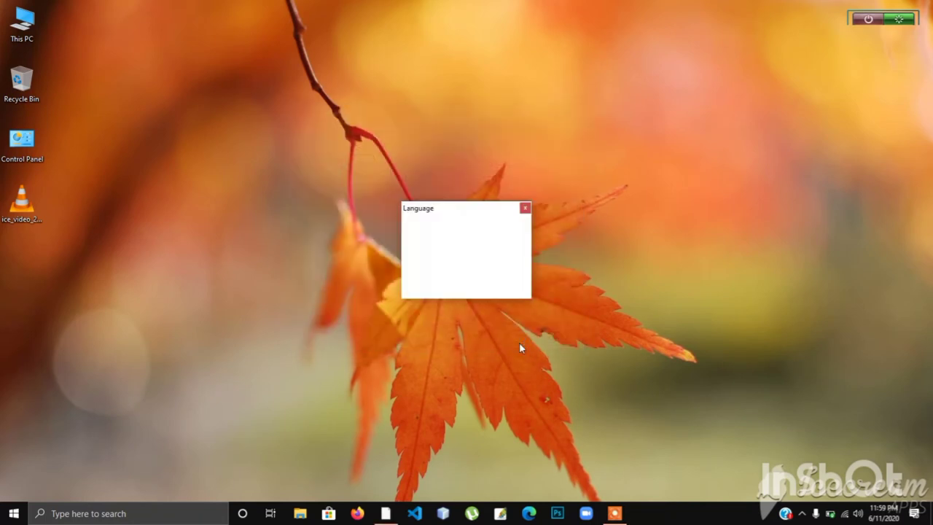
pyautogui.click(503, 288)
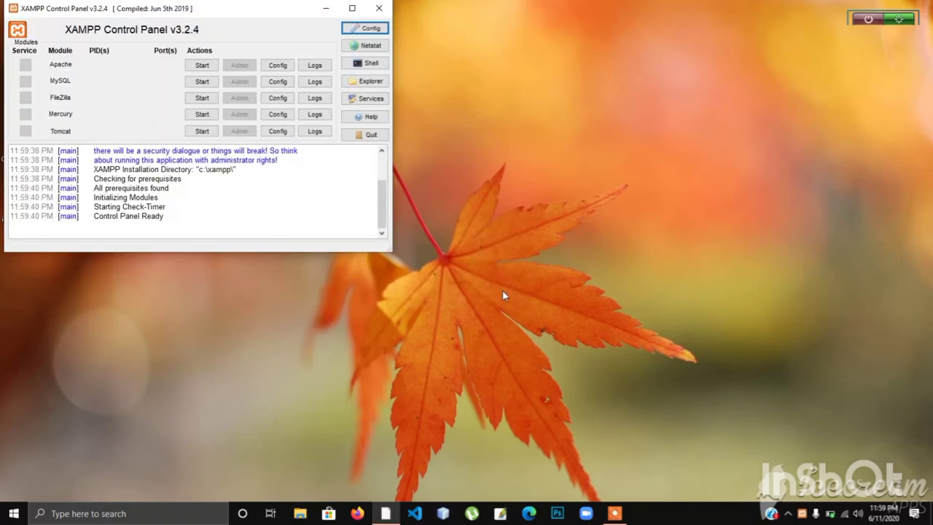
# Start the Apache, MySQL, FileZilla and Mercury modules in the XAMPP Control Panel.
pyautogui.click(202, 65)
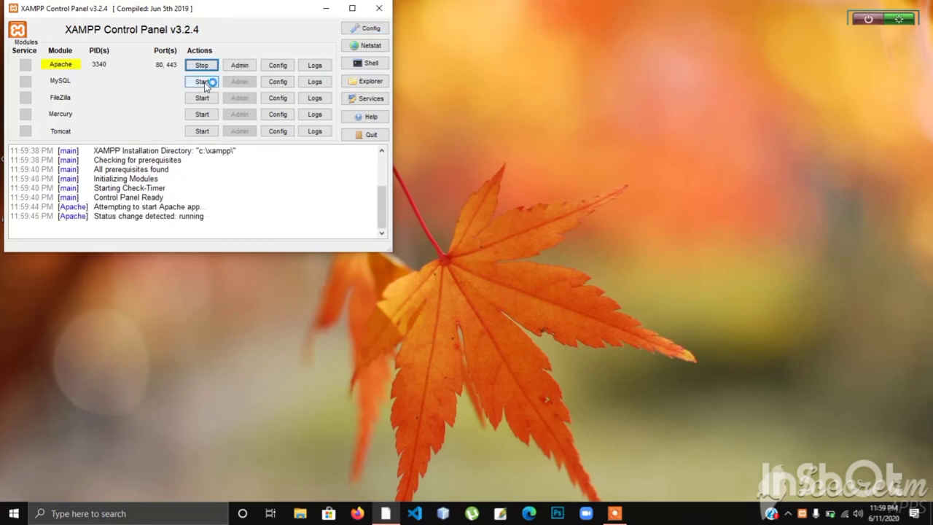
pyautogui.click(202, 81)
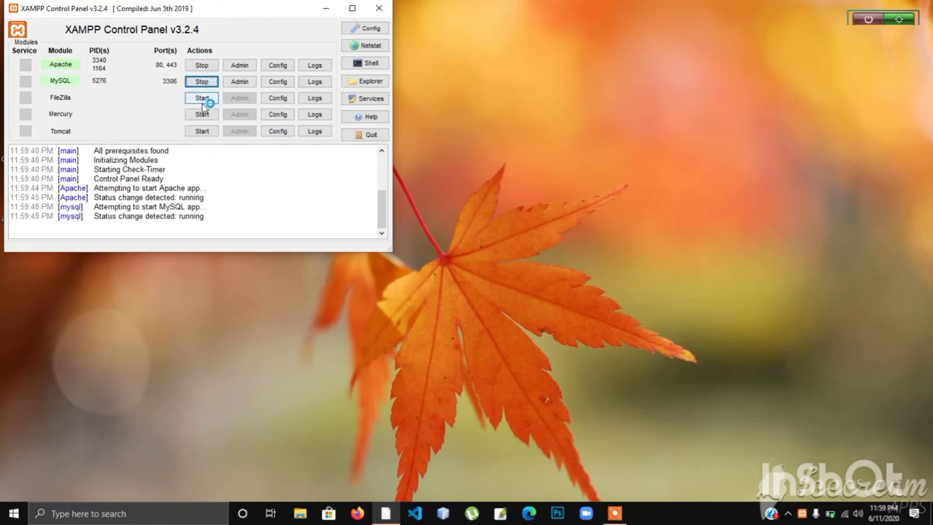
pyautogui.click(202, 97)
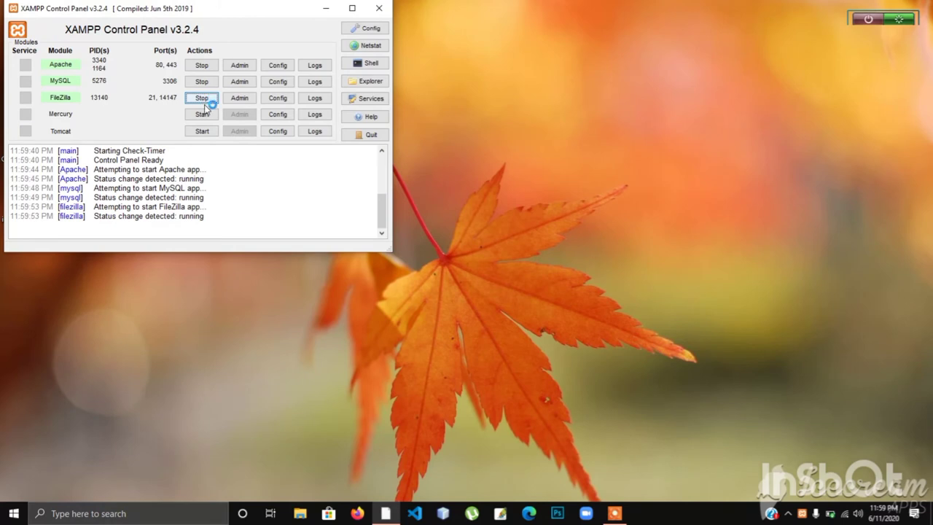
pyautogui.click(205, 116)
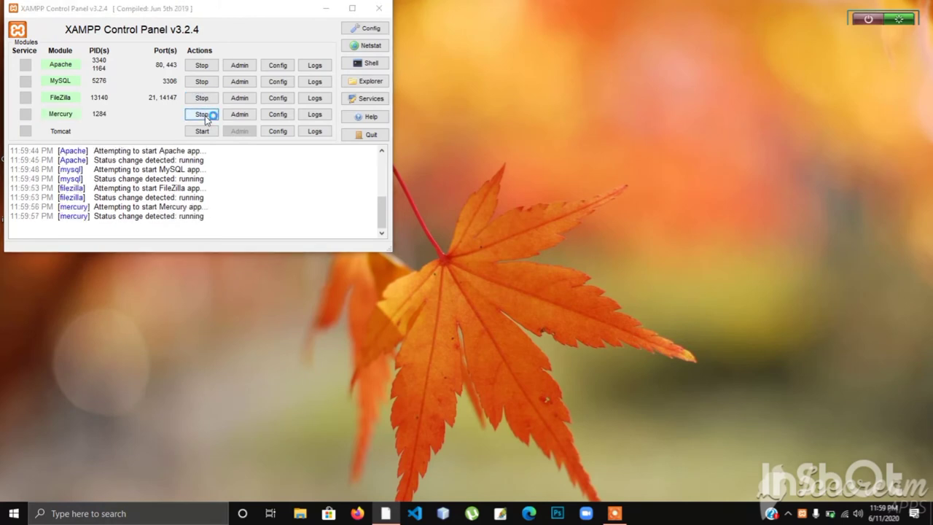
# Start the Tomcat module and allow the Mercury/32 Core Processing Module through the firewall on both private and public networks.
pyautogui.click(205, 132)
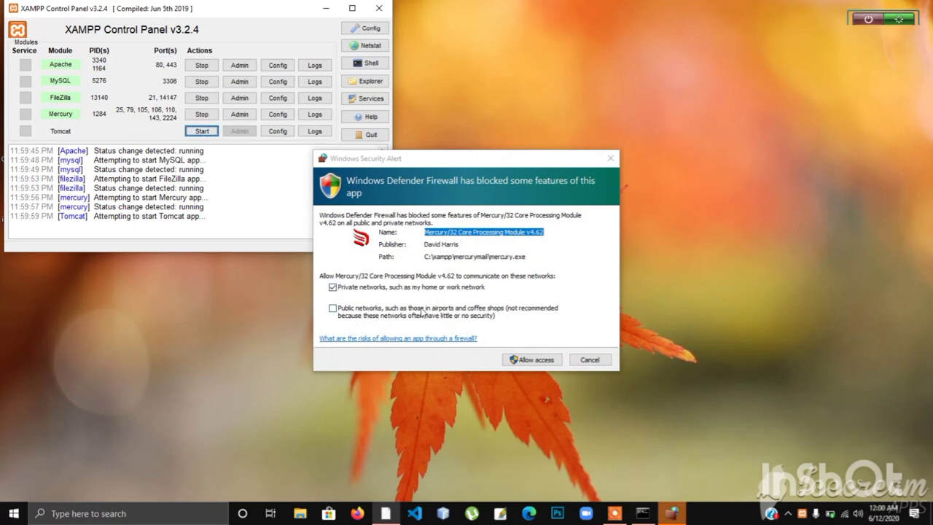
pyautogui.click(422, 312)
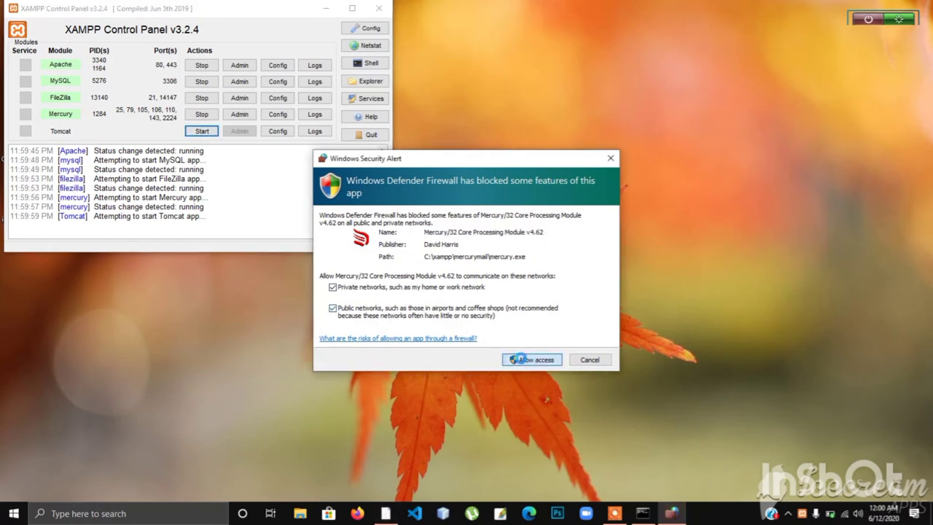
pyautogui.click(521, 362)
pyautogui.click(522, 360)
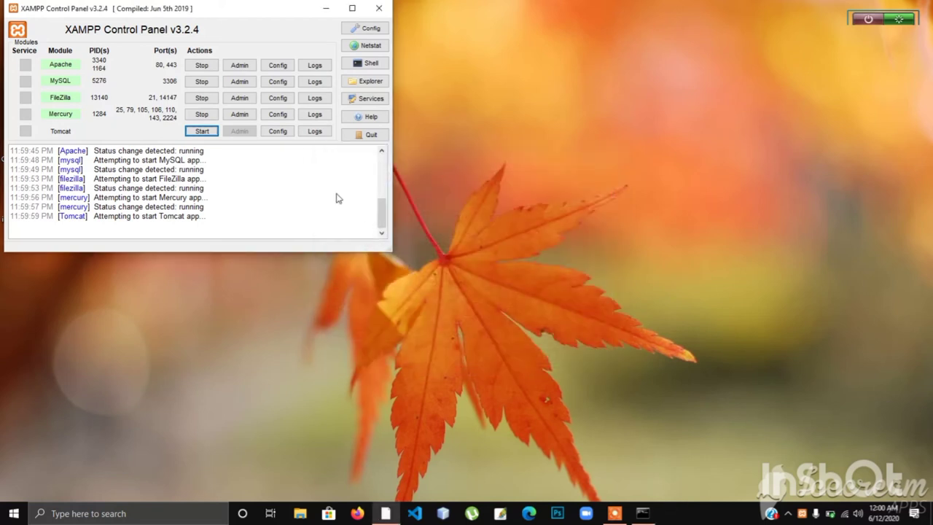
pyautogui.click(207, 134)
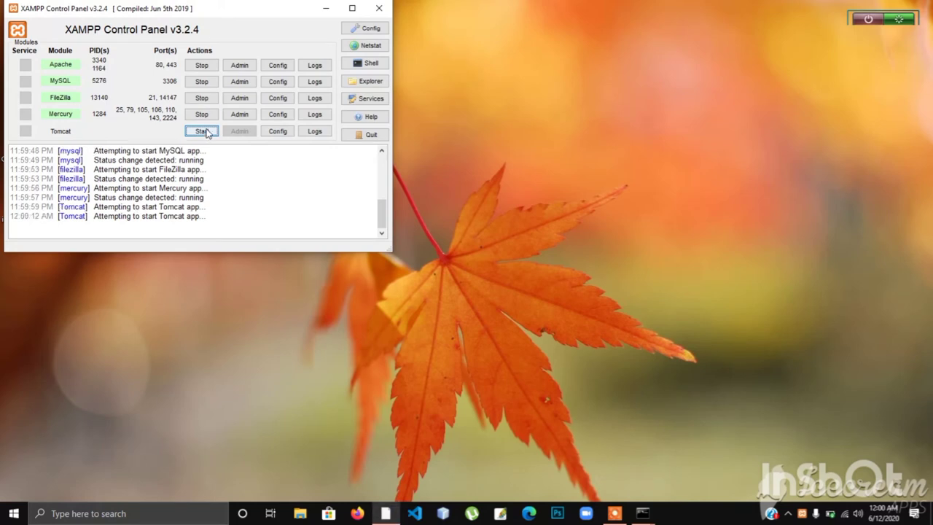
# Stop the Mercury, FileZilla and MySQL modules, and allow the Java(TM) Platform SE binary through the firewall on private and public networks.
pyautogui.click(204, 116)
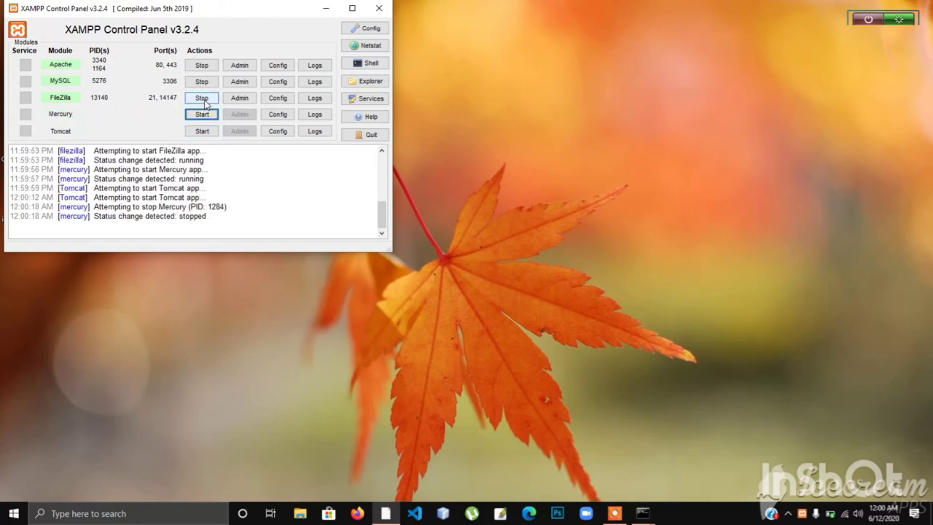
pyautogui.click(204, 98)
pyautogui.click(204, 82)
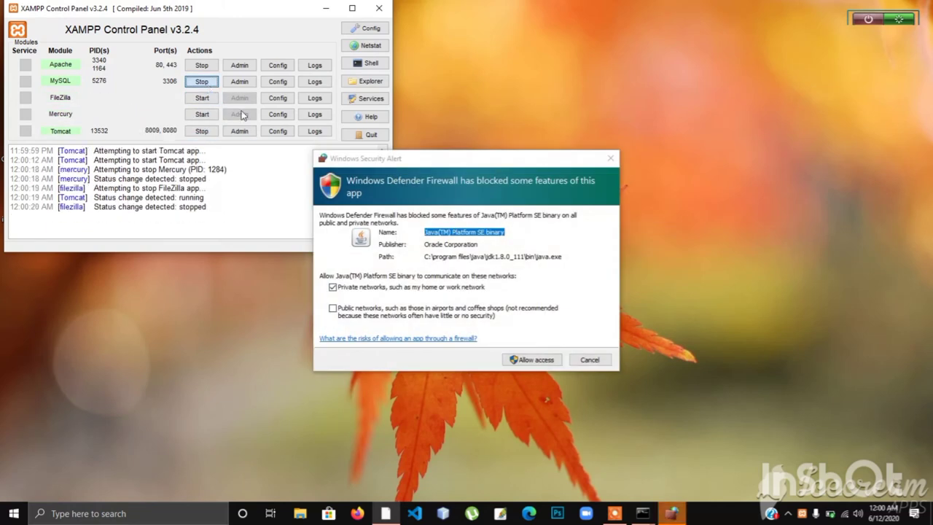
pyautogui.click(372, 309)
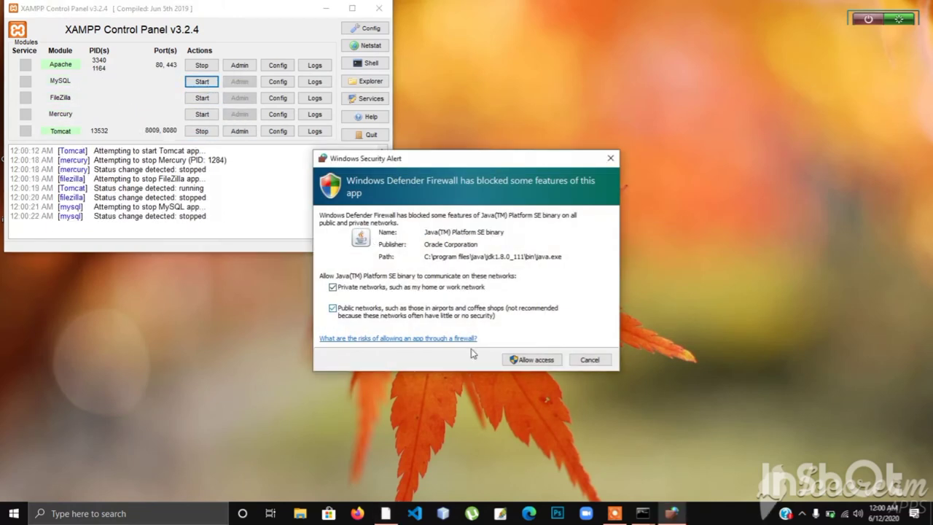
pyautogui.click(531, 359)
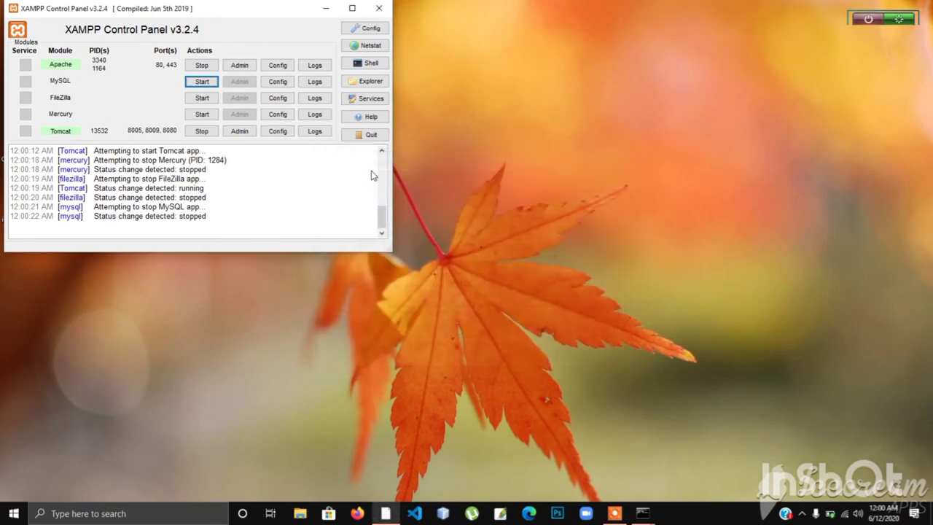
# Stop the Apache and Tomcat modules in the XAMPP Control Panel.
pyautogui.click(202, 66)
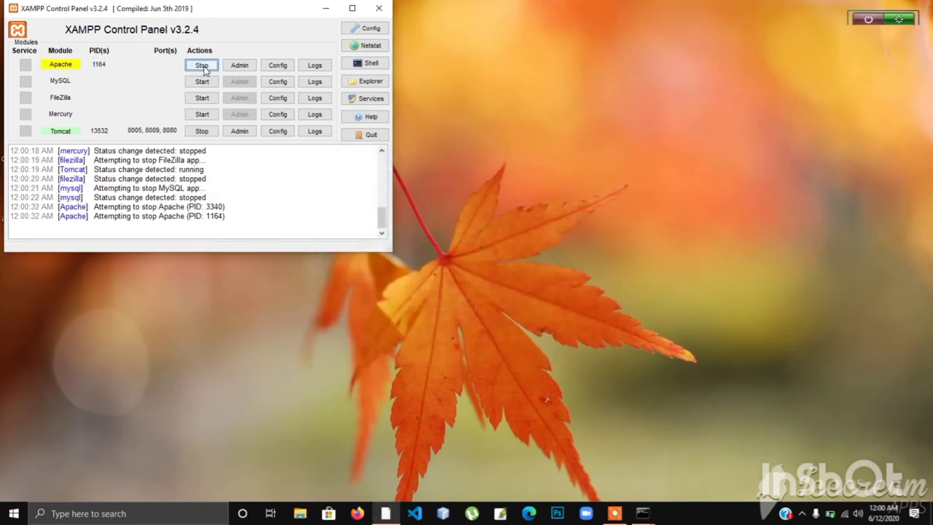
pyautogui.click(202, 133)
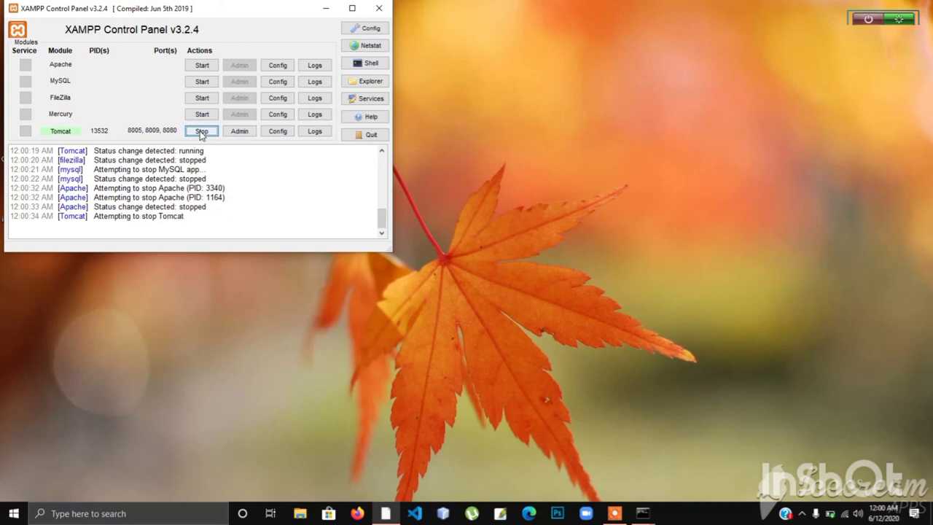
pyautogui.click(202, 133)
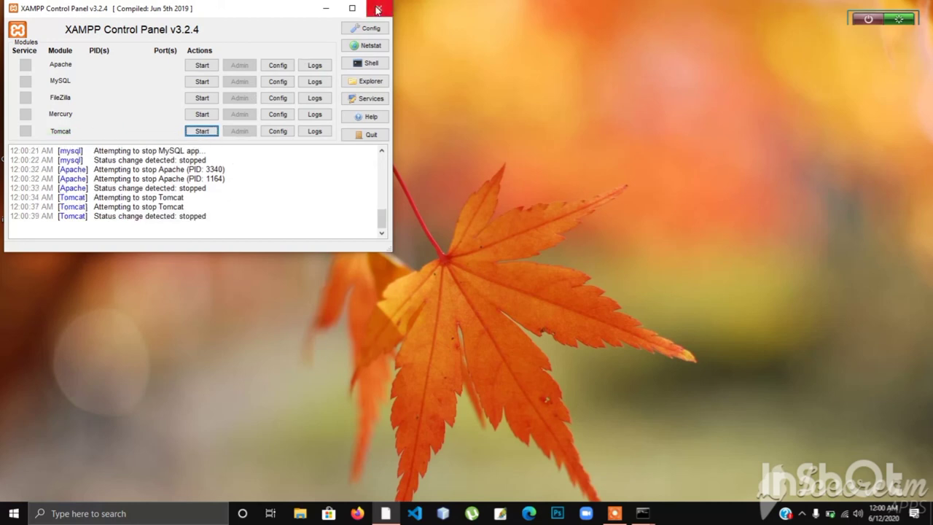
# Unpin the XAMPP Control Panel from the taskbar and close its window.
pyautogui.rightClick(385, 513)
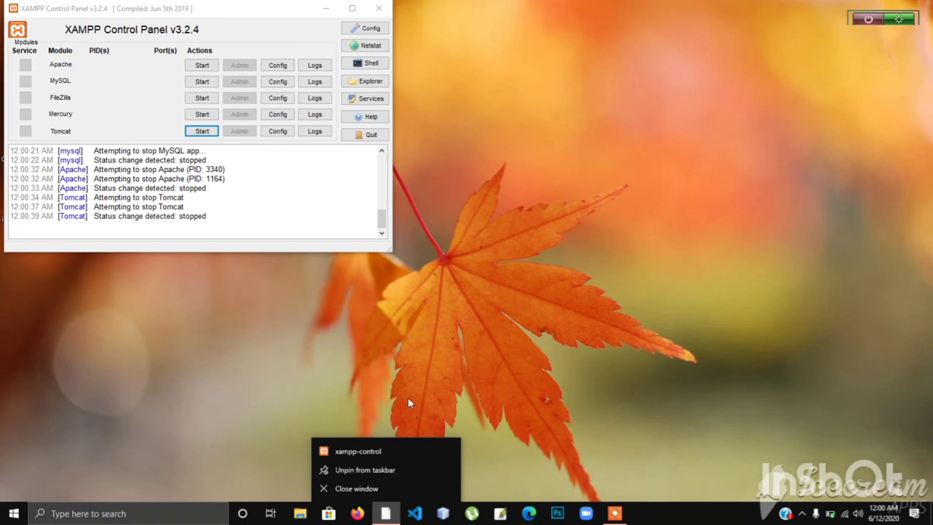
pyautogui.click(369, 473)
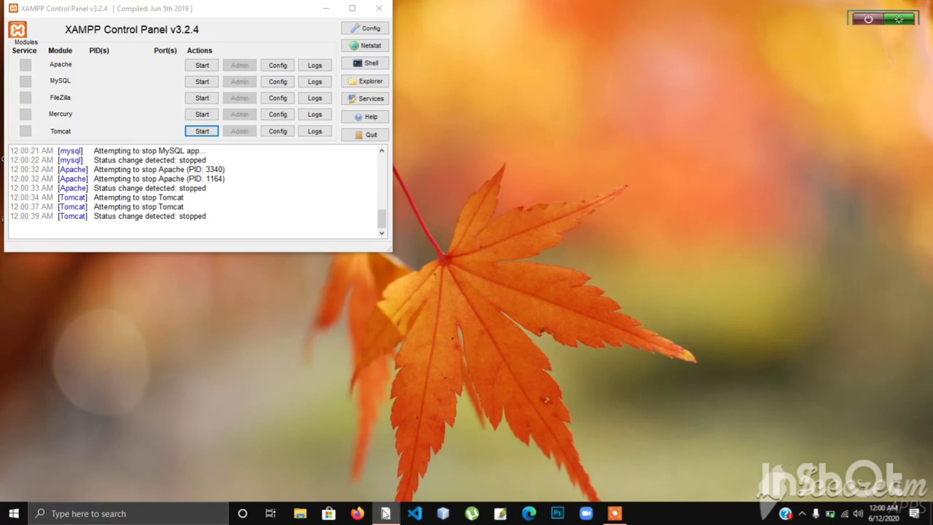
pyautogui.rightClick(385, 513)
pyautogui.click(385, 470)
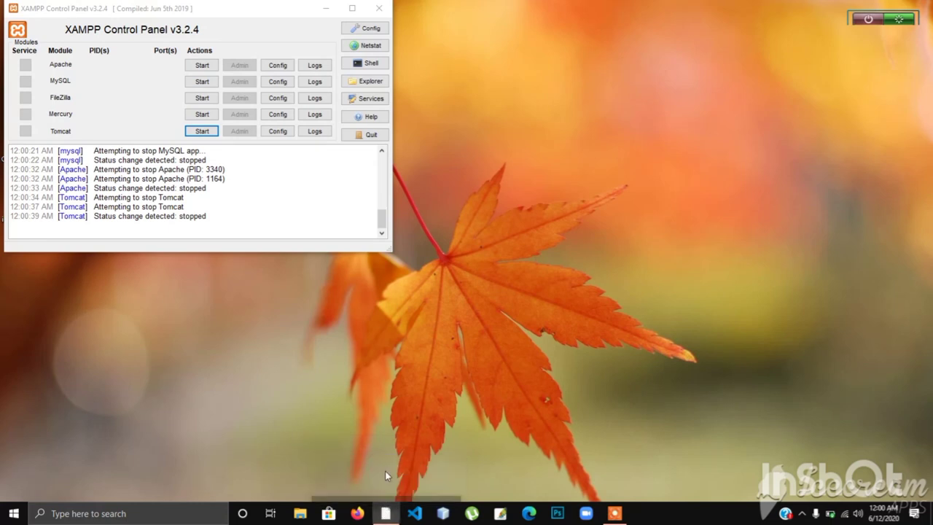
pyautogui.click(379, 8)
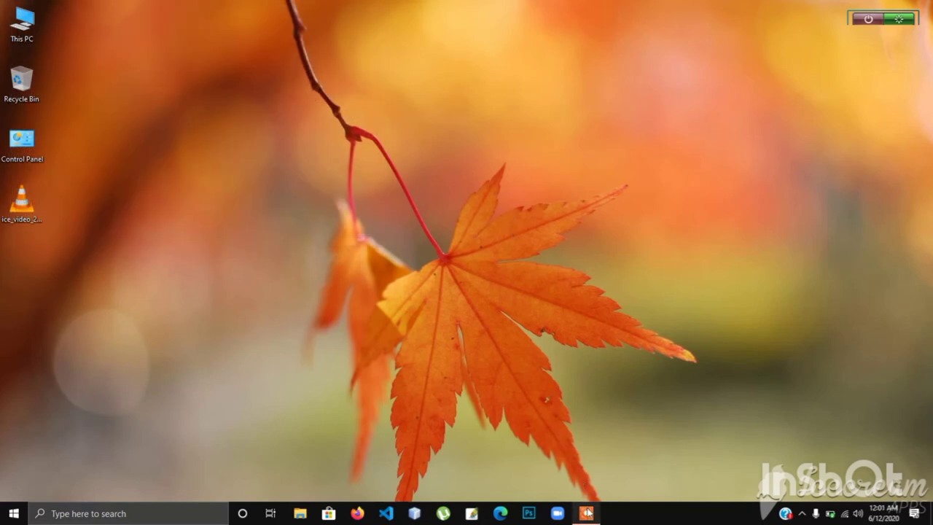
pyautogui.moveTo(587, 512)
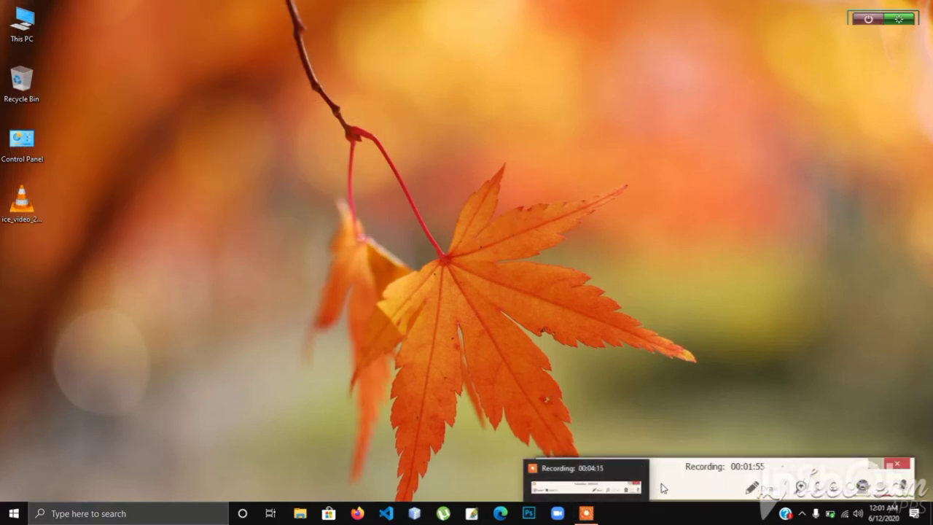
pyautogui.click(620, 481)
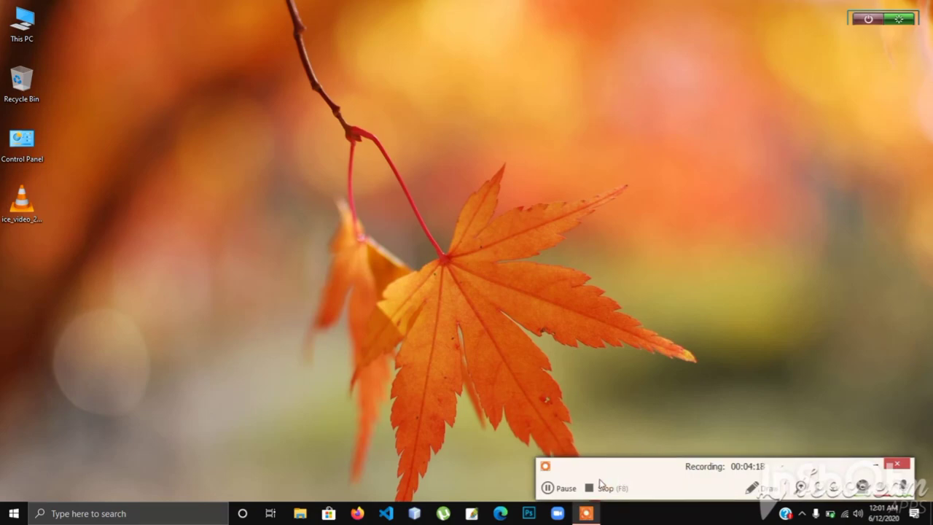